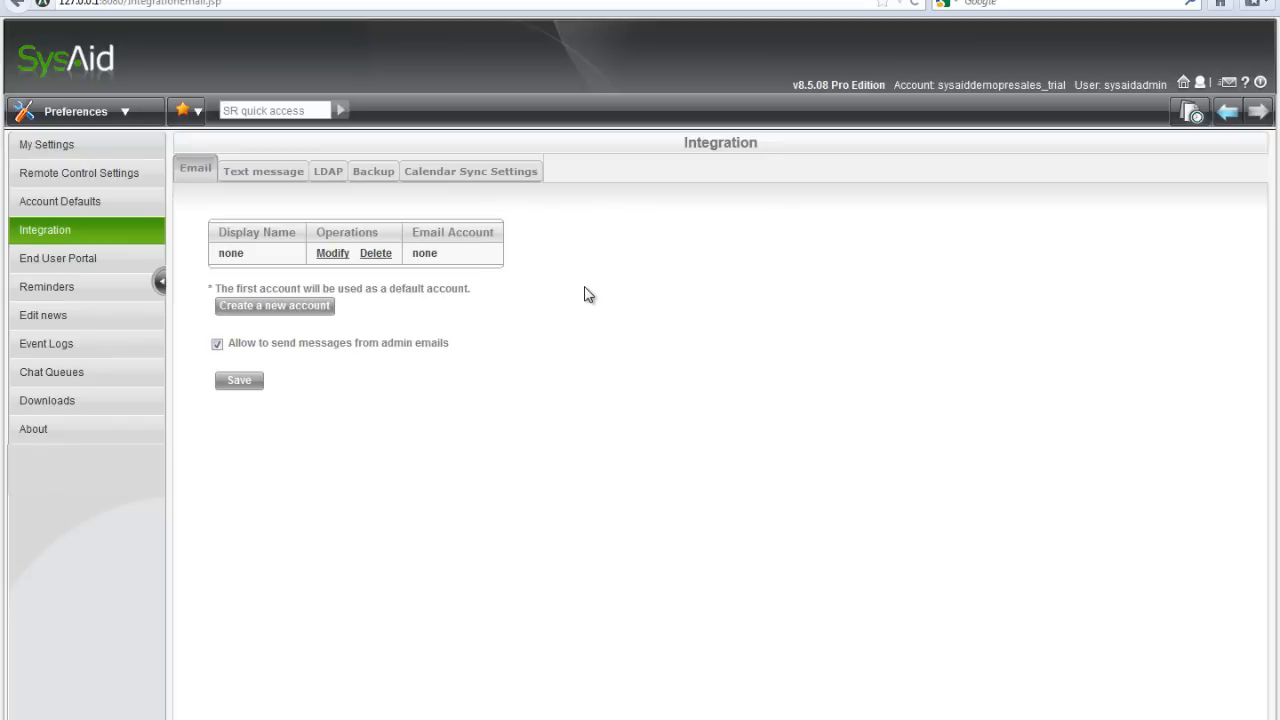
Edit the unconfigured email account, naming it Help Desk and entering the account's Gmail address.
click(332, 253)
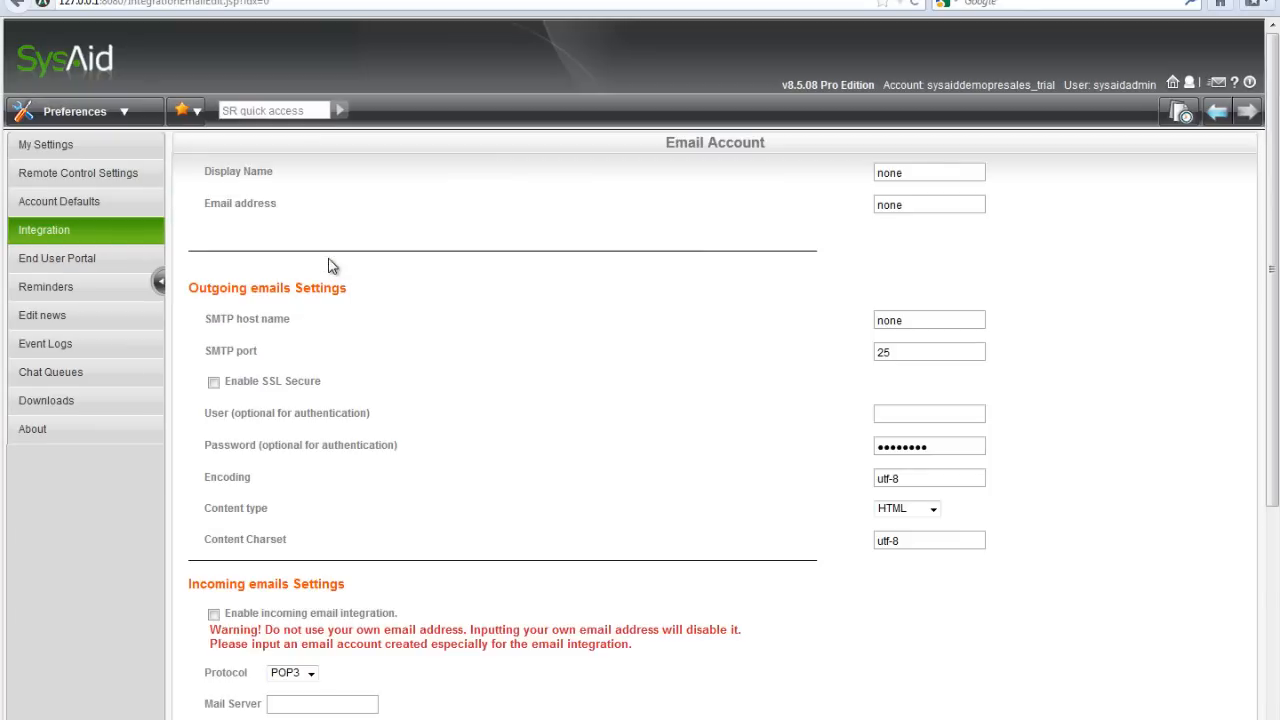
double_click(930, 173)
text(Help Desk)
key(Tab)
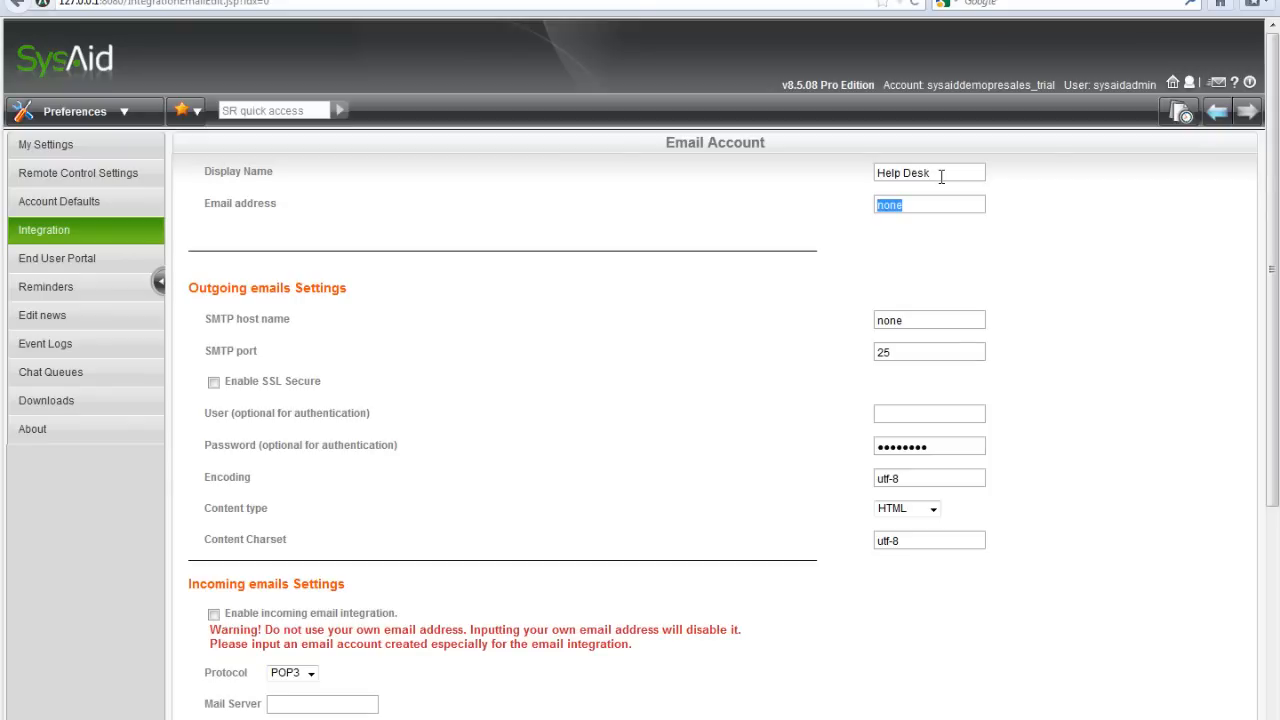
text(josh)
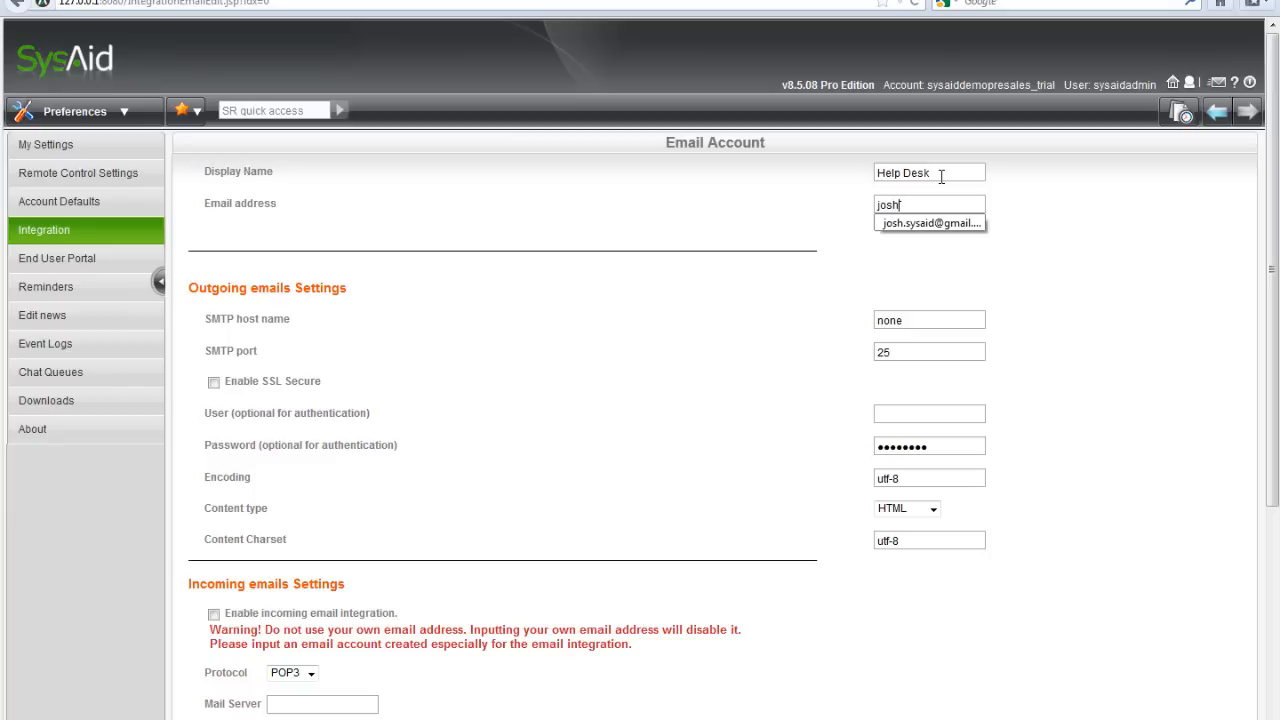
key(Down)
key(Return)
key(Tab)
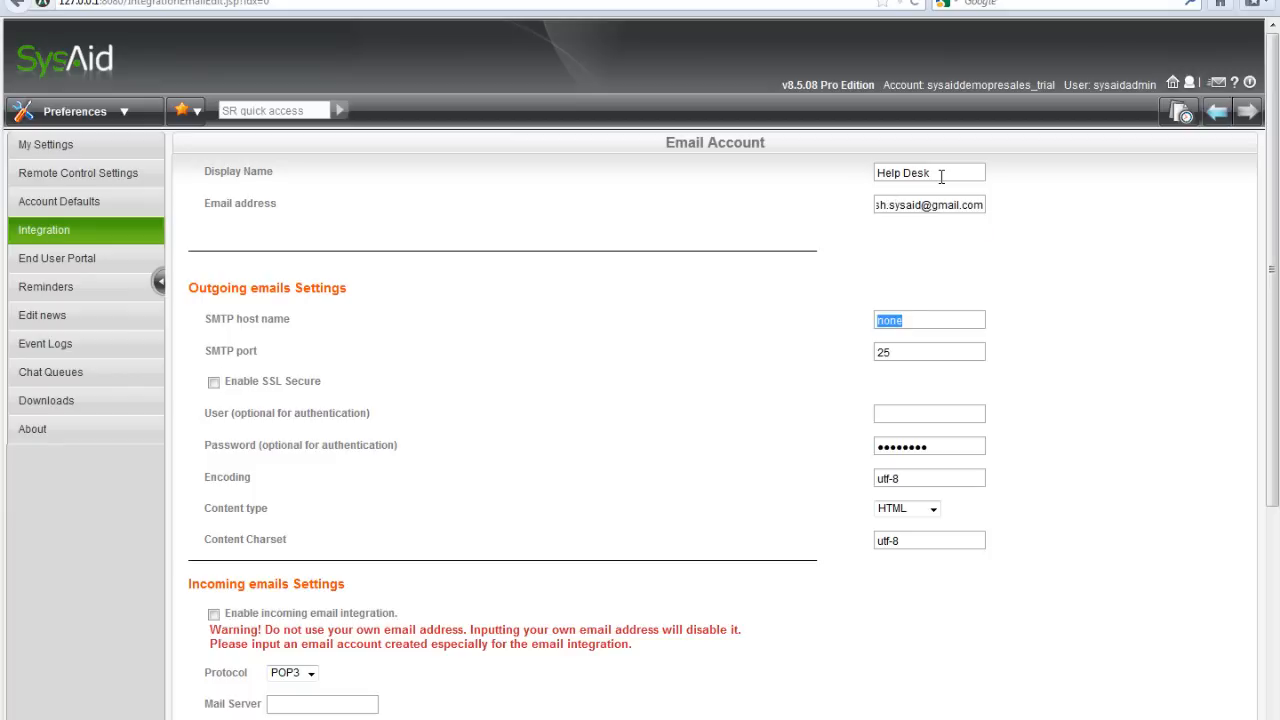
Set outgoing mail to SMTP host smtp.gmail.com on port 465 with SSL enabled.
text(smtp)
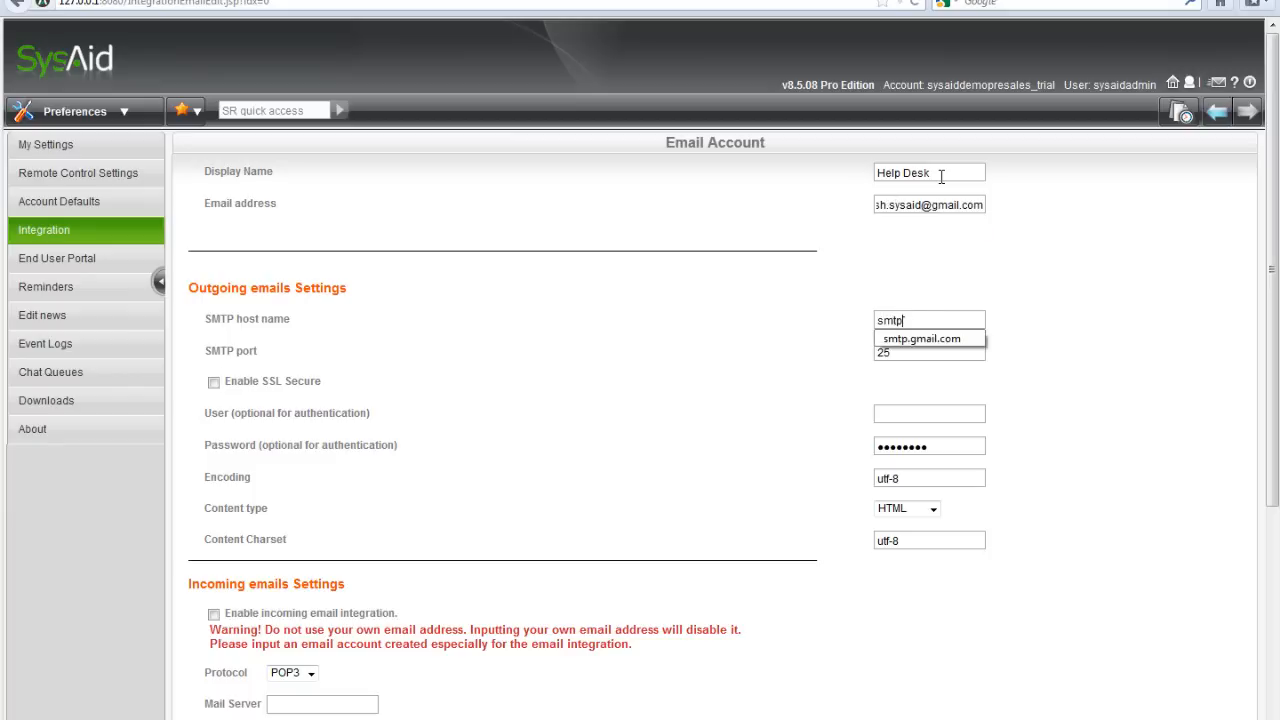
text(.gmail.com)
key(Tab)
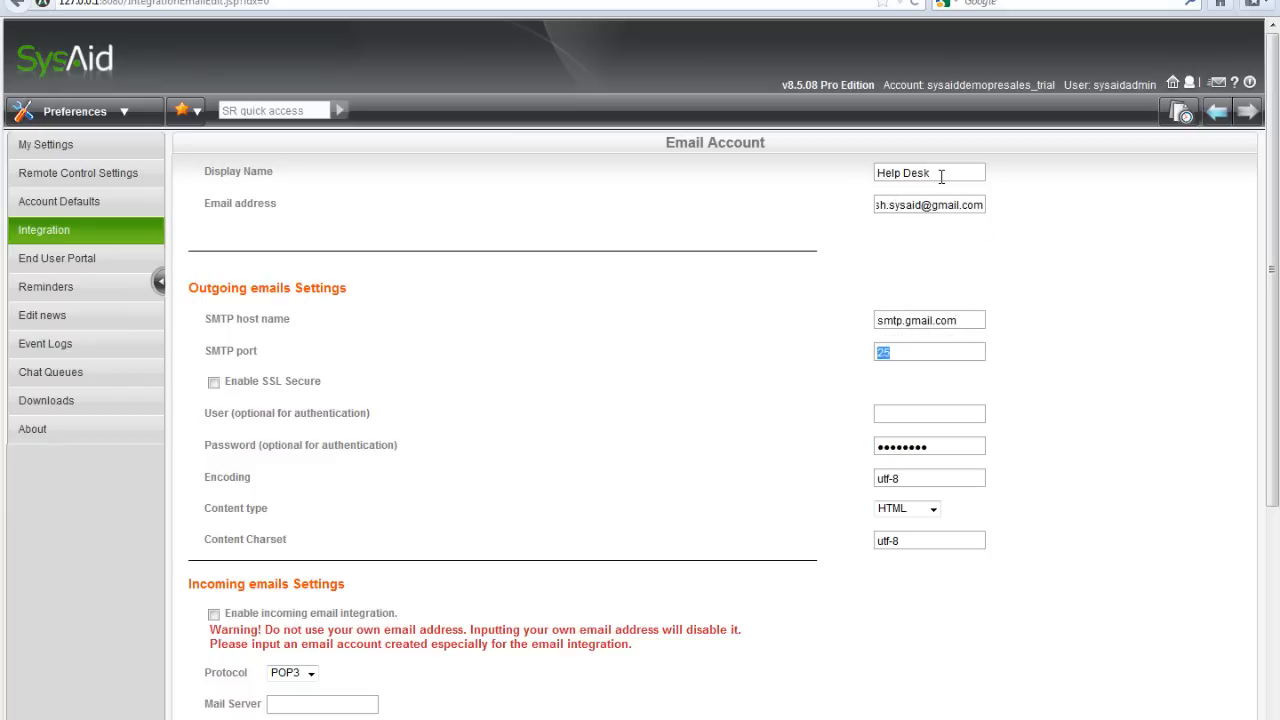
text(465)
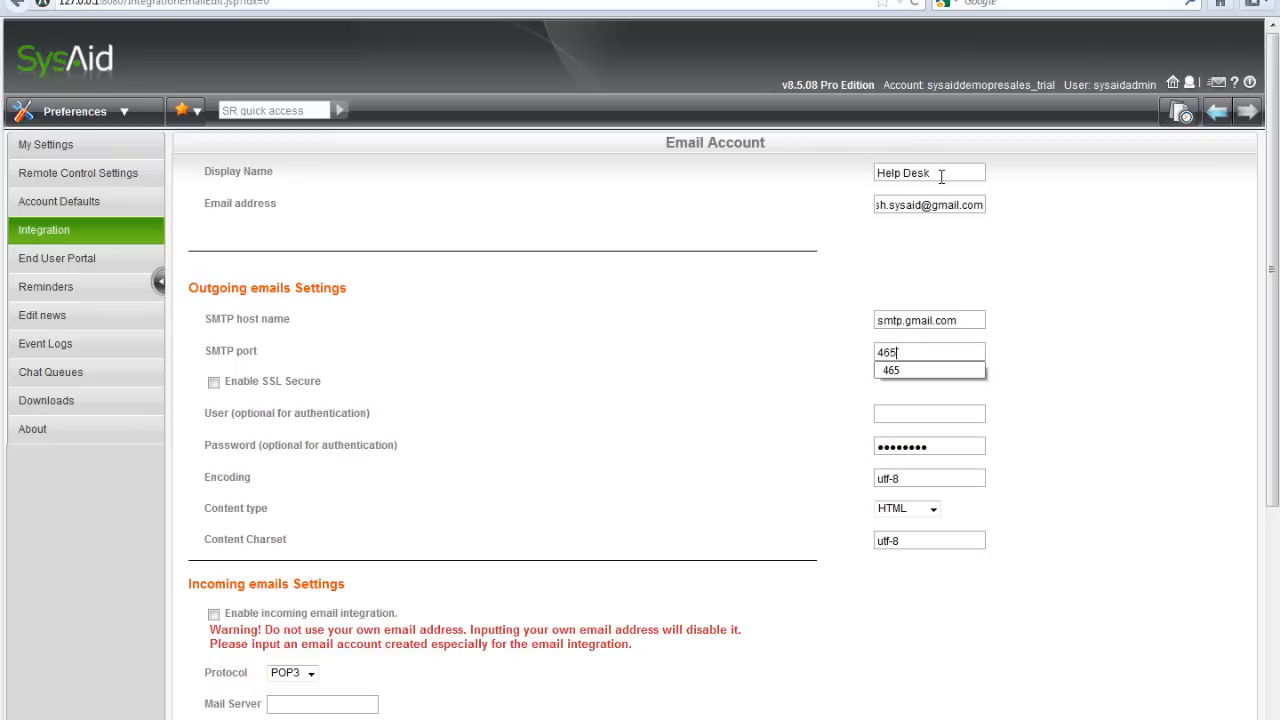
click(213, 382)
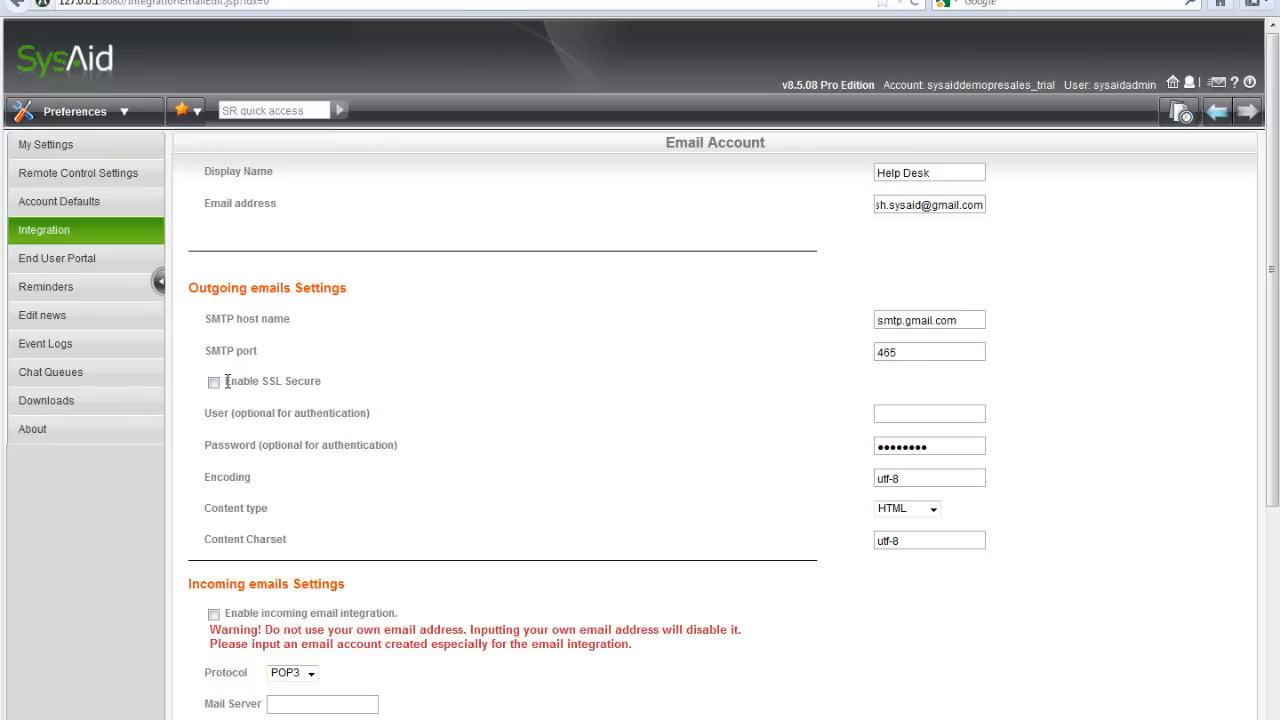
Enter the account's Gmail address and password as the SMTP authentication credentials.
click(942, 414)
key(Tab)
text(•••••)
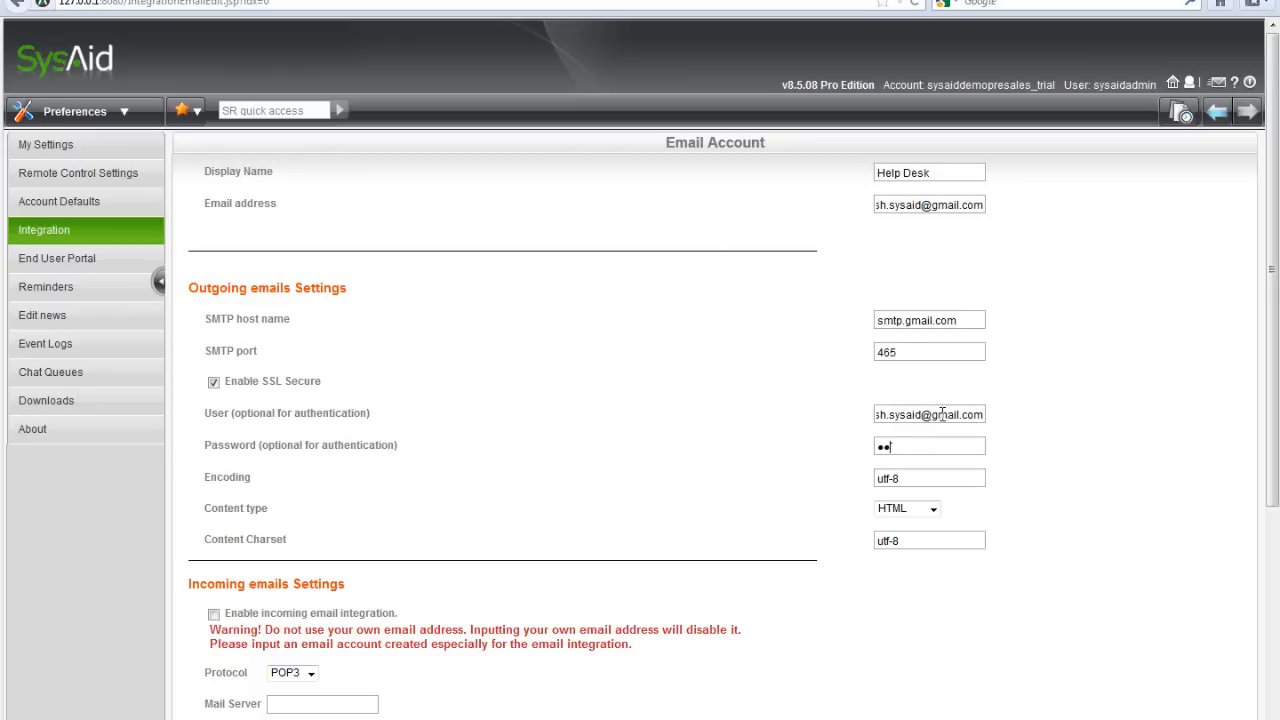
text(••••)
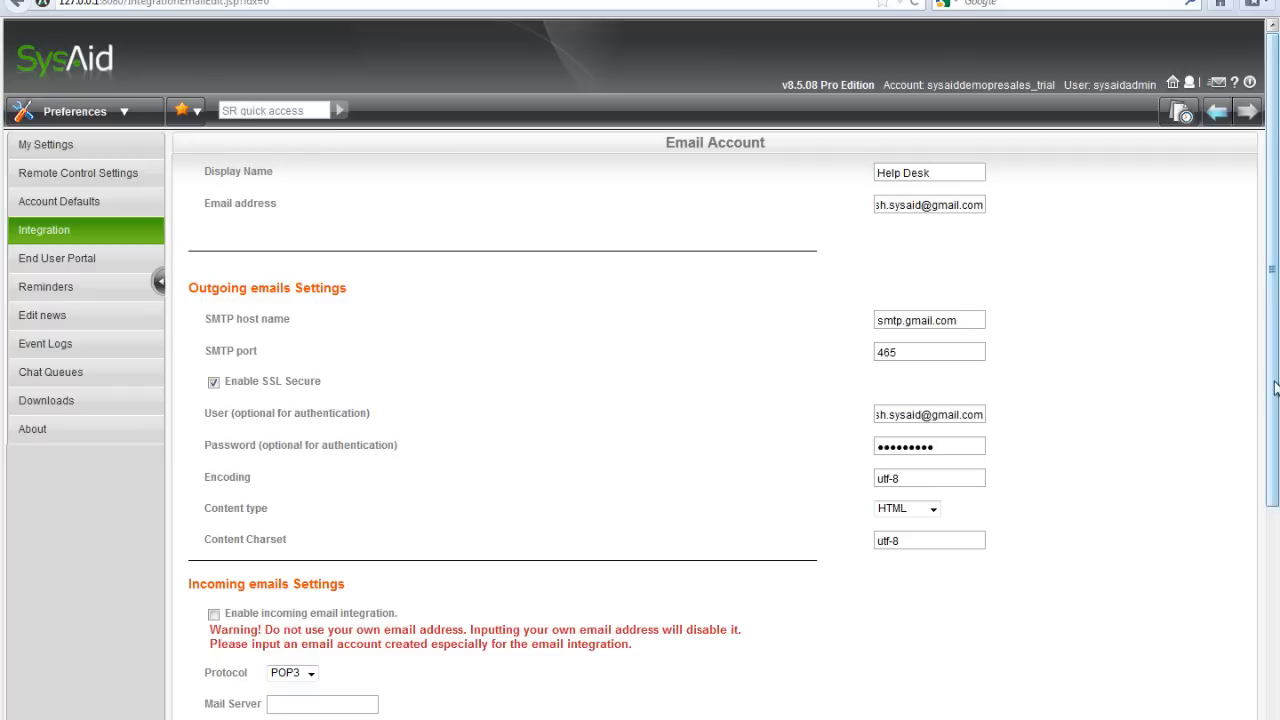
Turn on incoming POP3 mail from pop.gmail.com with SSL and the account's login.
drag(1276, 388, 1276, 543)
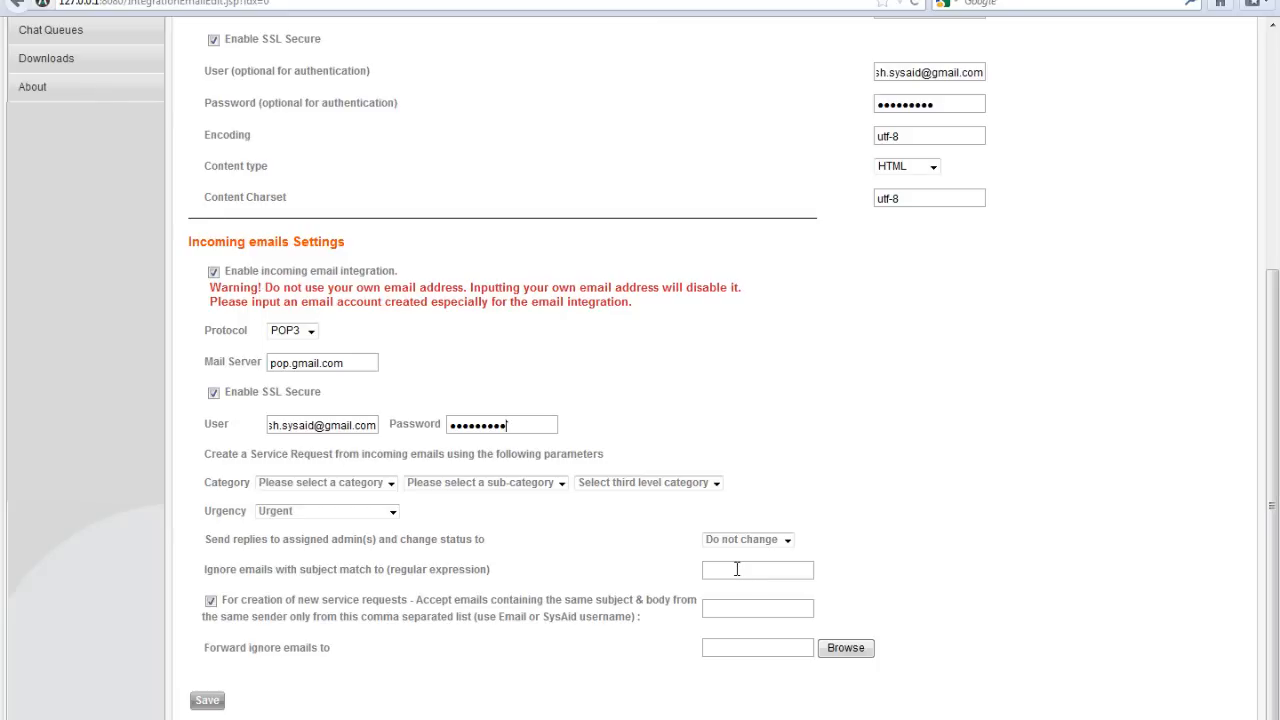
click(737, 569)
Save the Help Desk email account and switch to the LDAP integration settings.
click(207, 703)
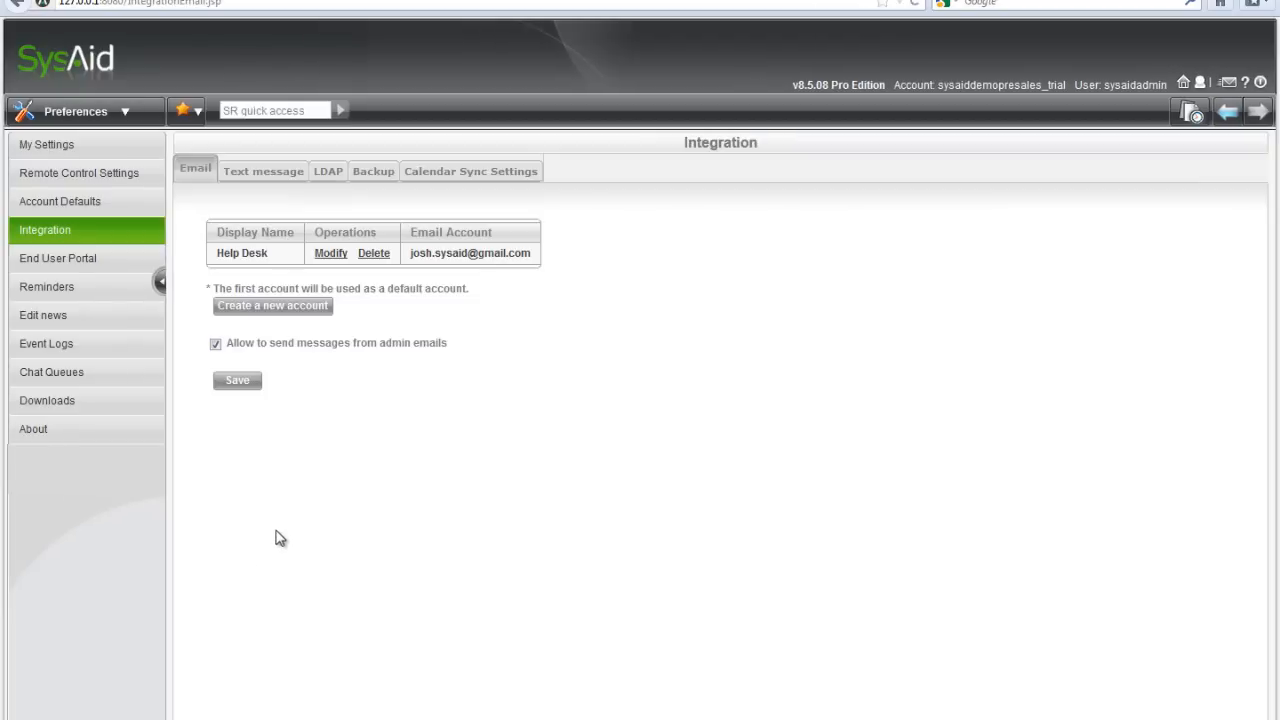
click(329, 178)
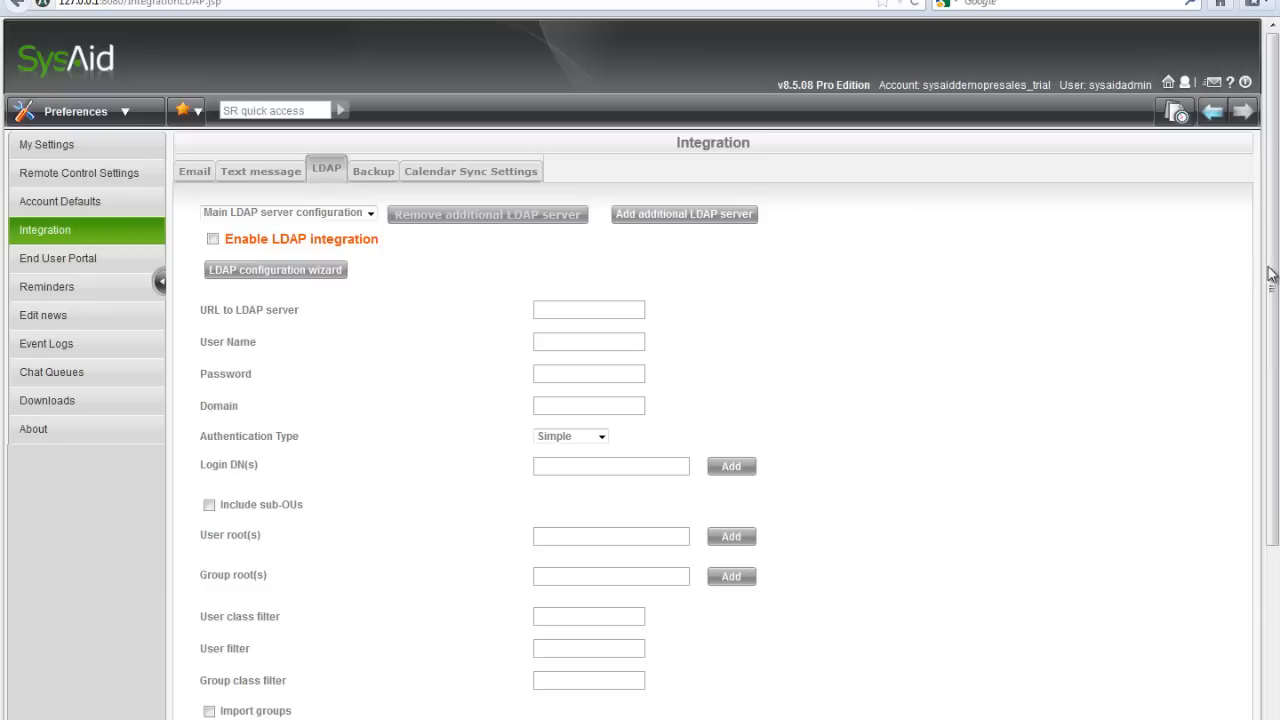
drag(1275, 283, 1273, 240)
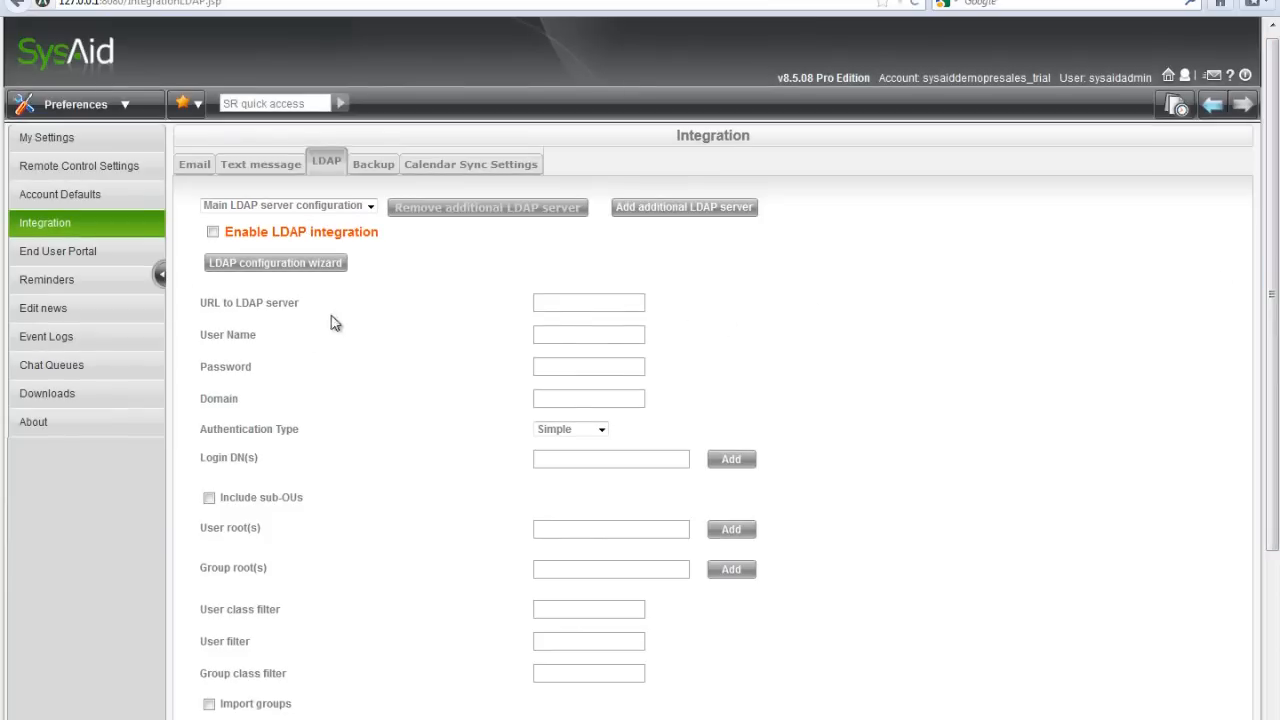
In the LDAP configuration wizard, enter host hades and the account's user name and password.
click(284, 264)
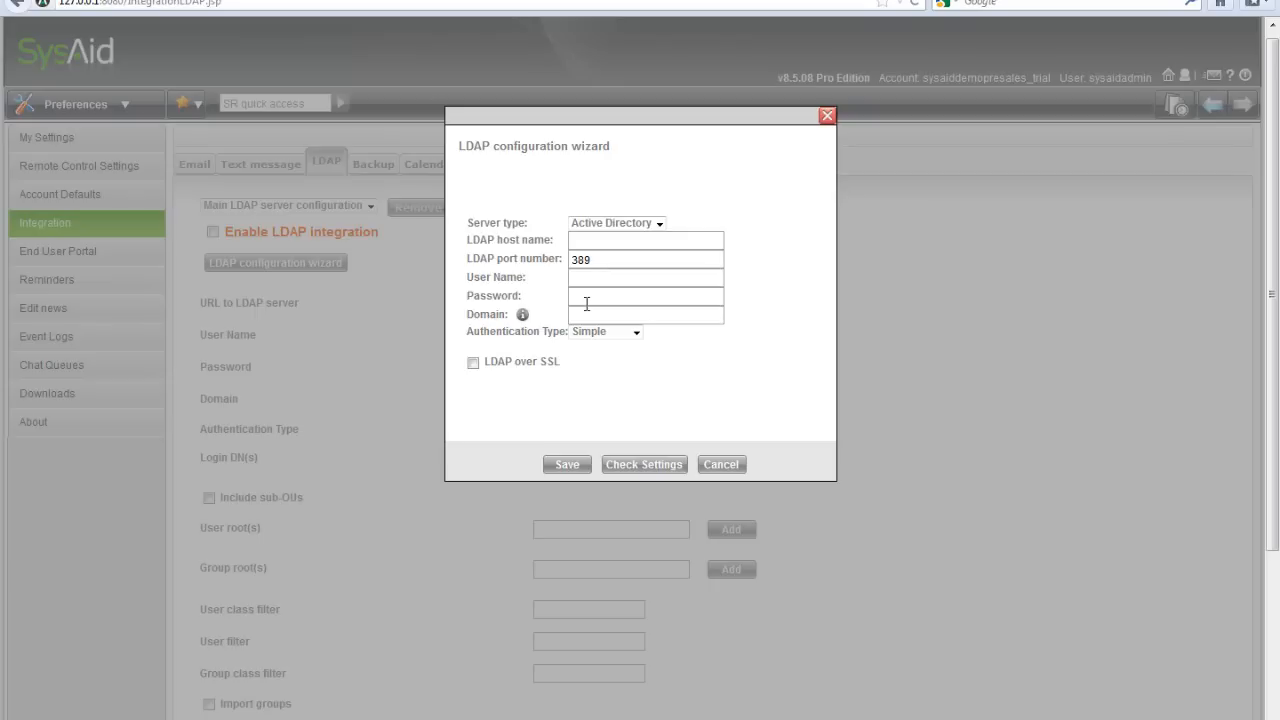
click(595, 241)
text(hades)
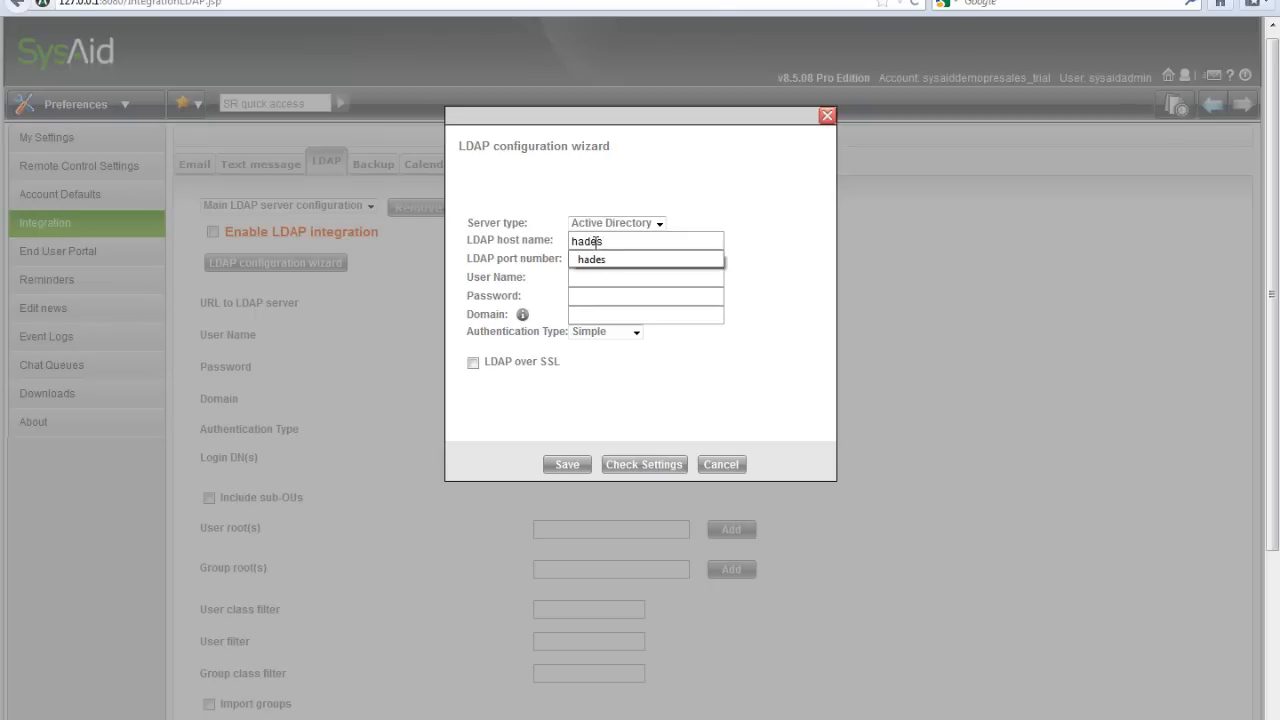
key(Tab)
key(Tab)
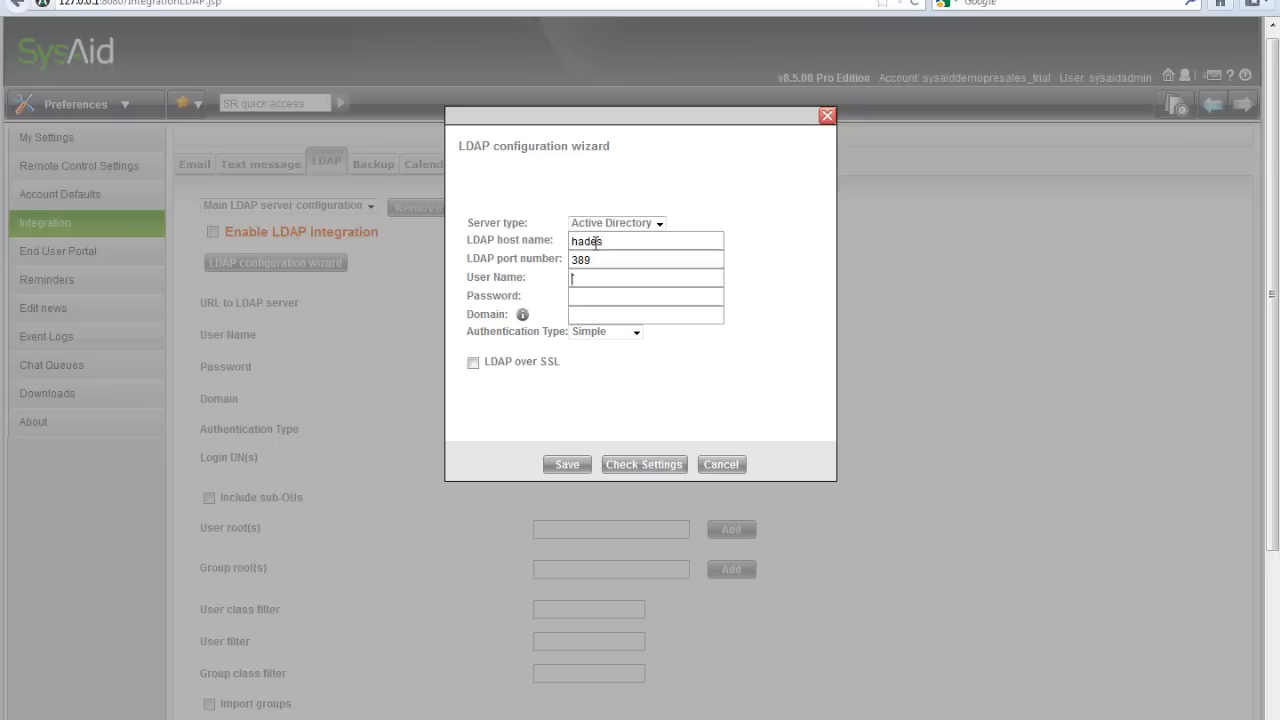
text(joshua)
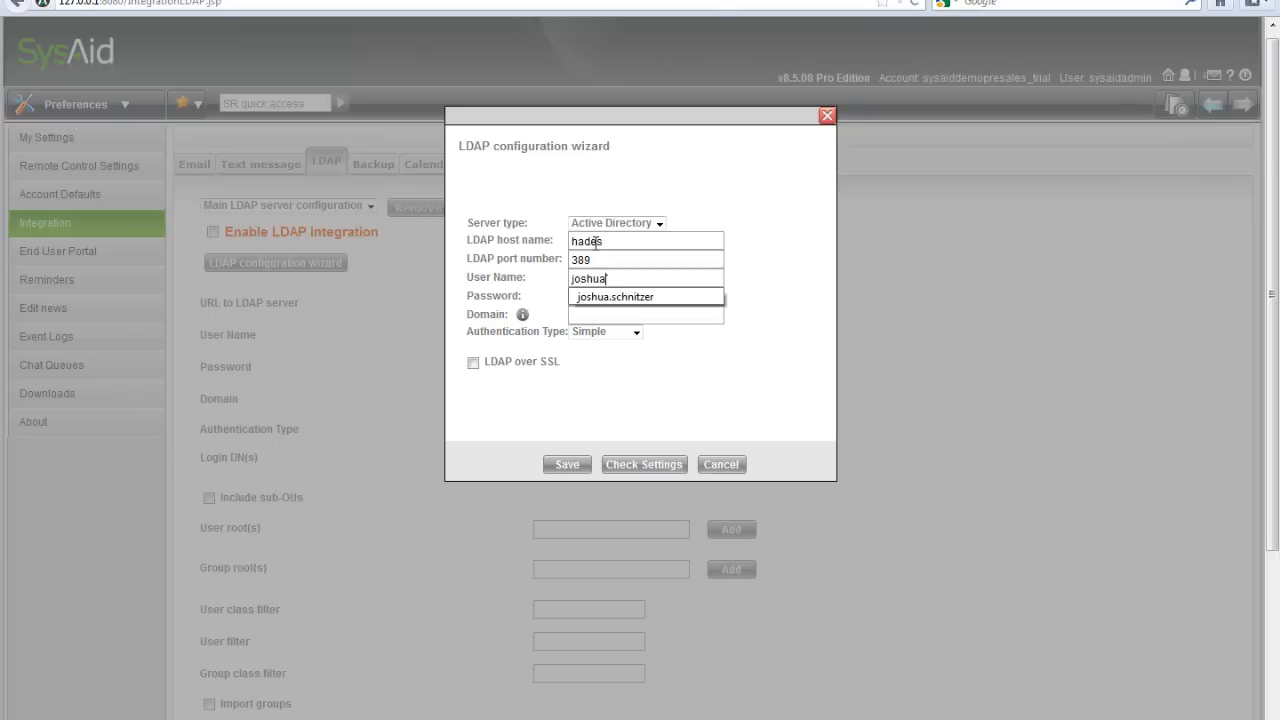
key(Down)
key(Tab)
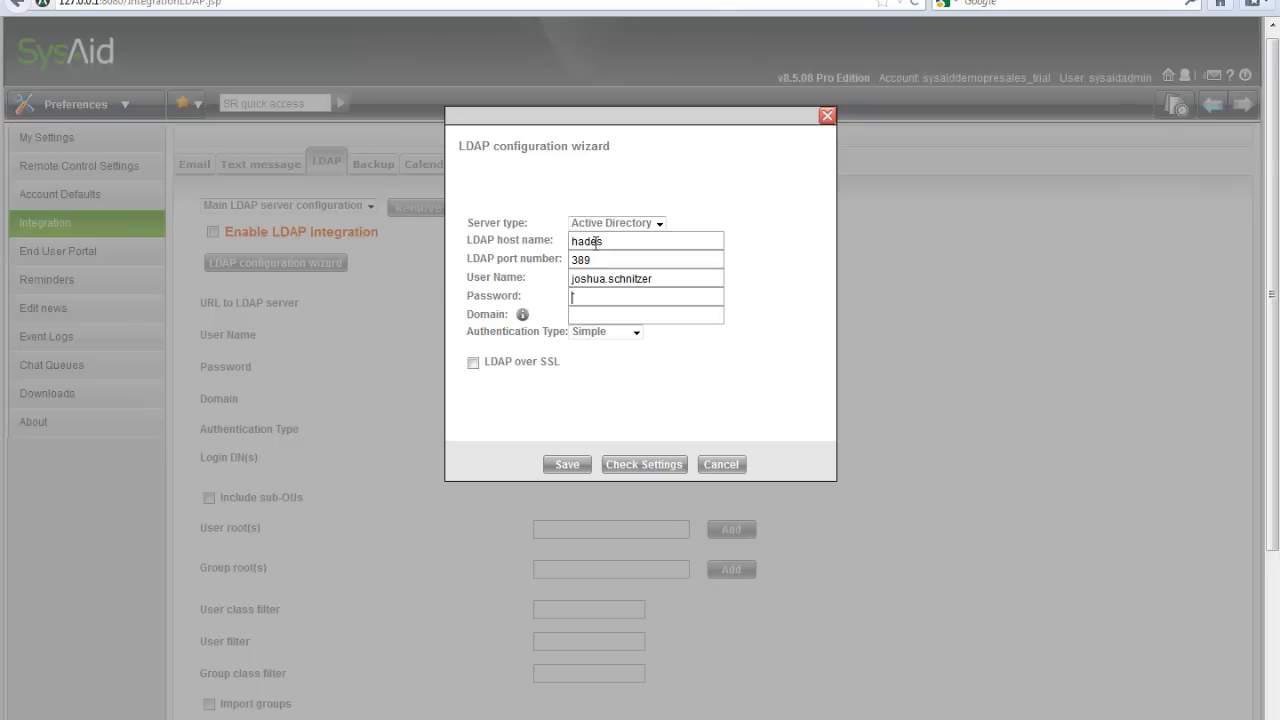
text(••••••)
Set the domain to ilient-hq, keep LDAP over SSL off, and test the connection successfully.
key(Tab)
text(ilient)
key(Down)
key(Tab)
click(475, 364)
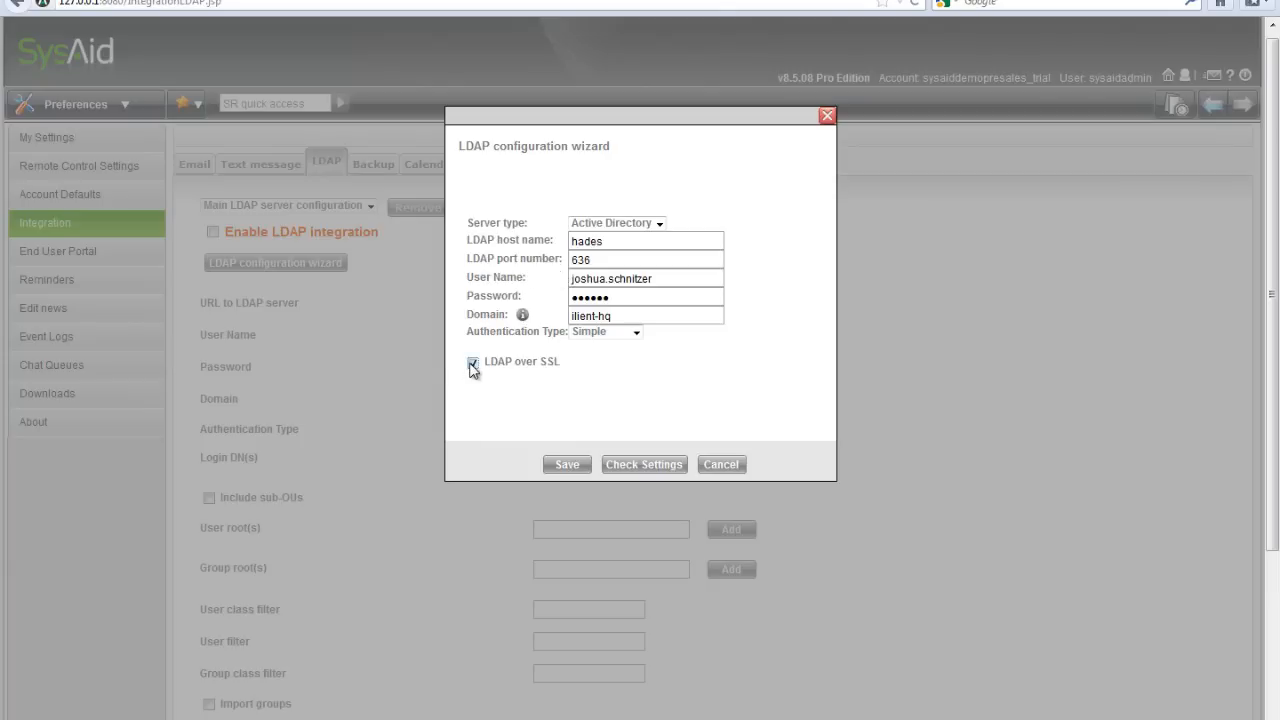
click(474, 364)
click(640, 468)
Store the wizard's LDAP connection, tick Enable LDAP integration, and save the LDAP page.
click(567, 465)
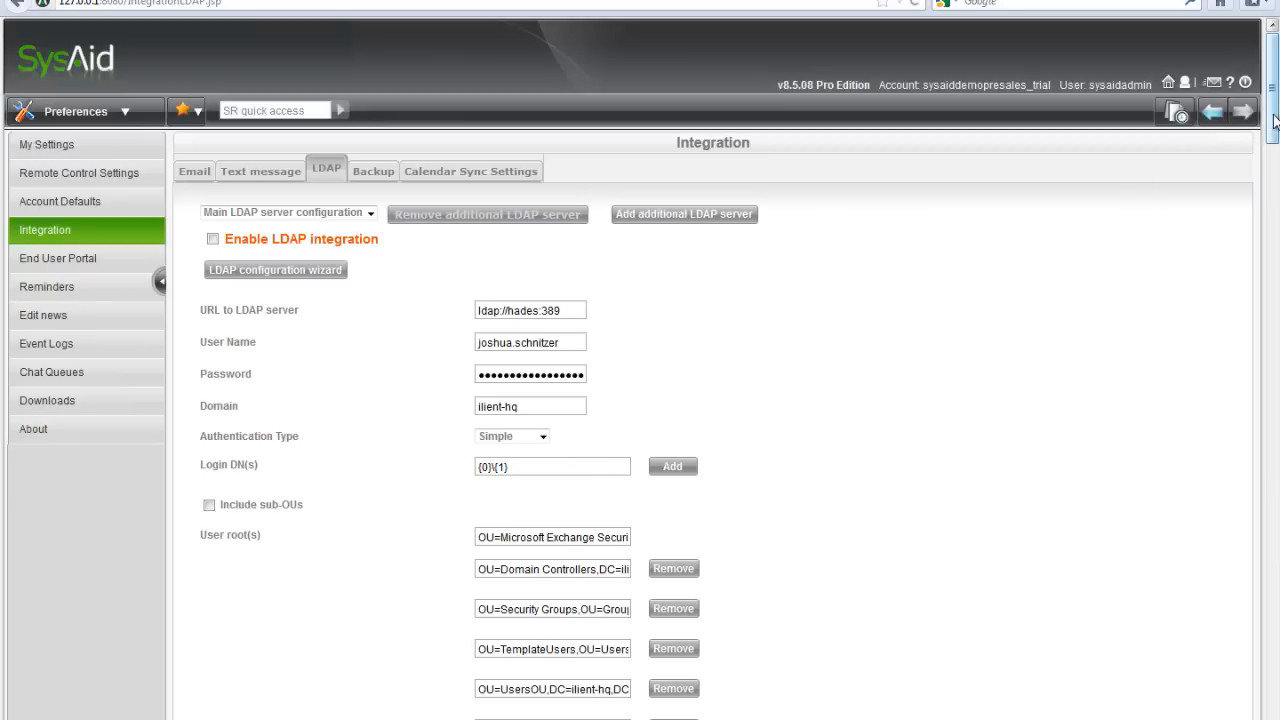
mouse_move(1275, 121)
mouse_down()
mouse_move(1277, 372)
mouse_move(1265, 131)
mouse_up()
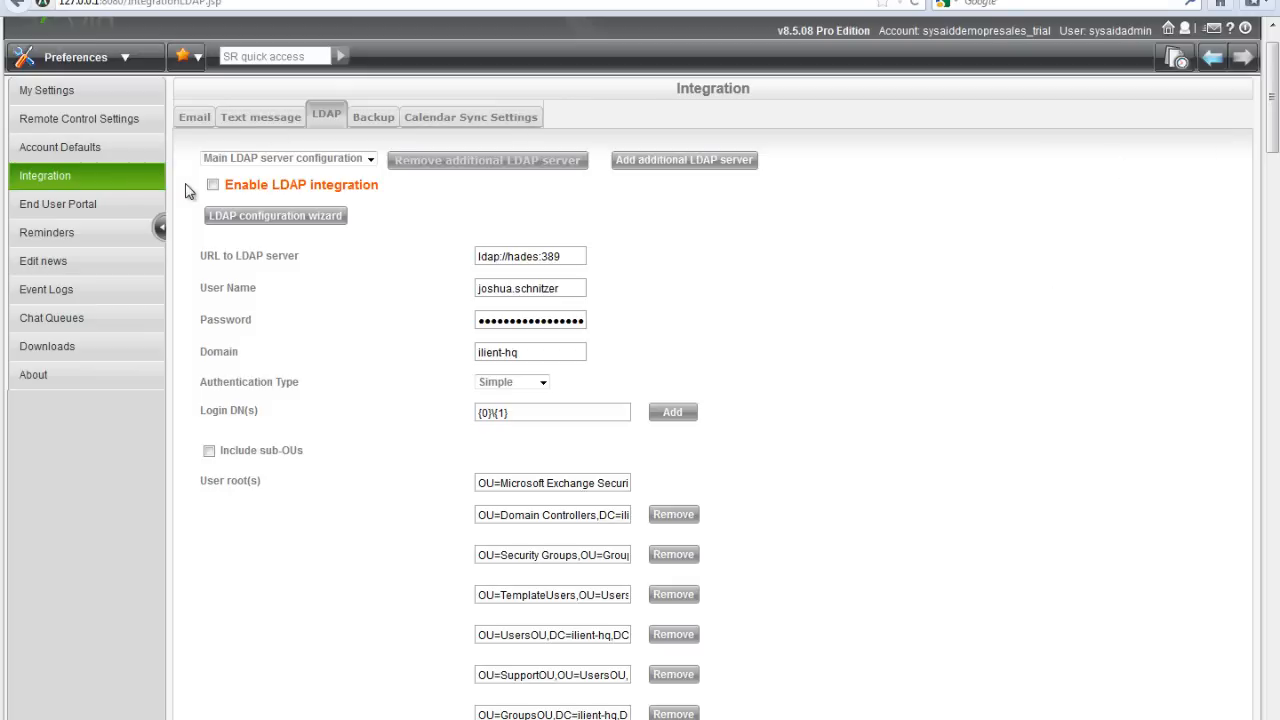
click(212, 185)
drag(1270, 310, 1279, 719)
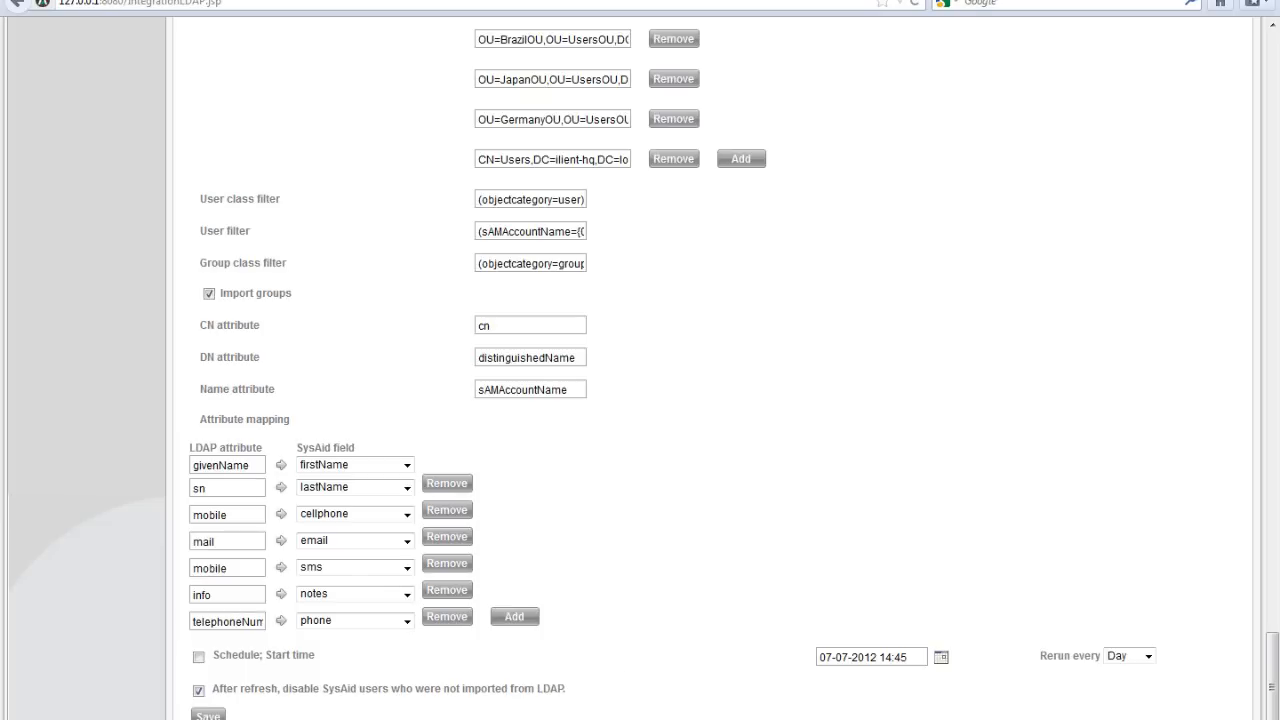
click(204, 716)
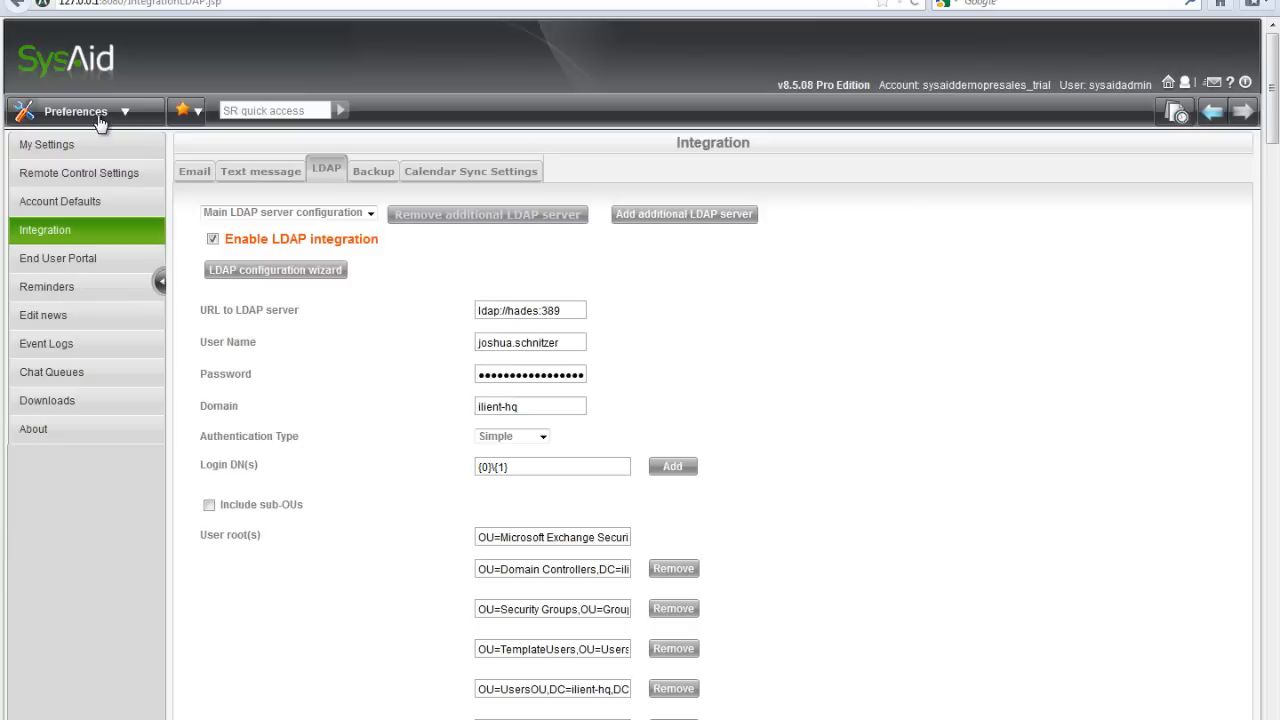
In User Management, convert the Backup User end user to admin and view the Administrators list.
click(99, 116)
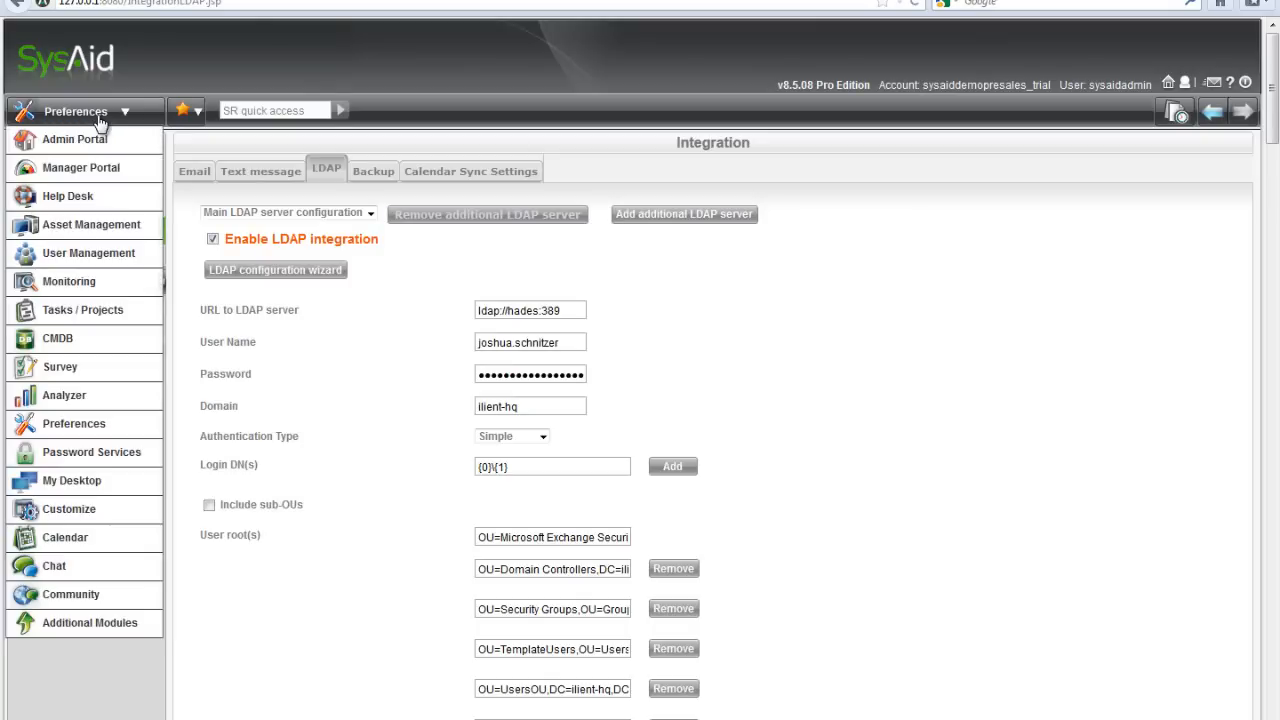
click(70, 256)
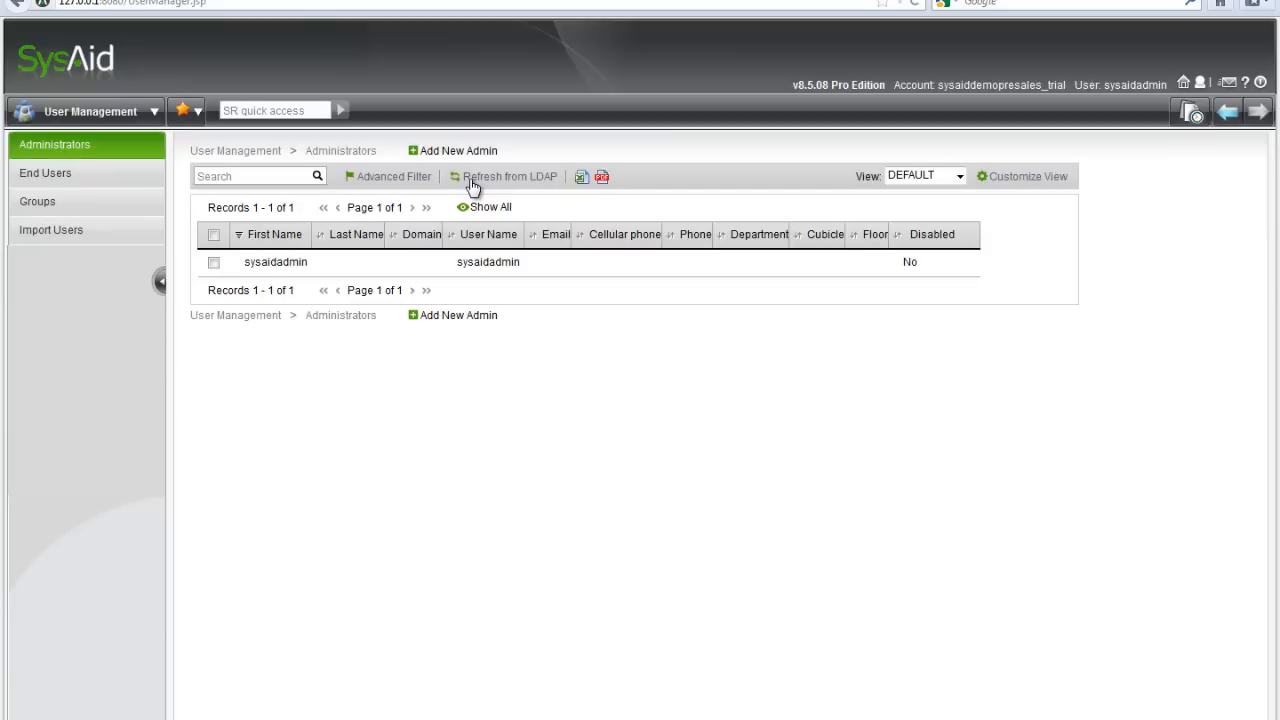
click(46, 174)
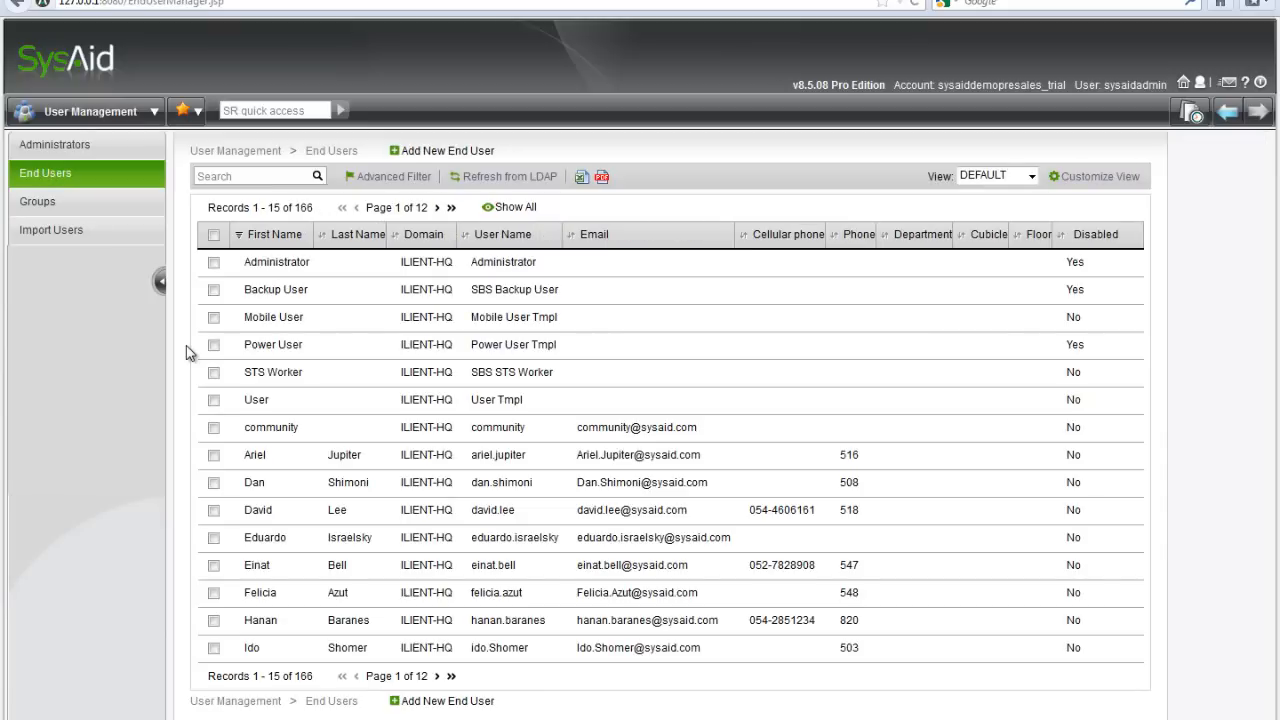
click(214, 291)
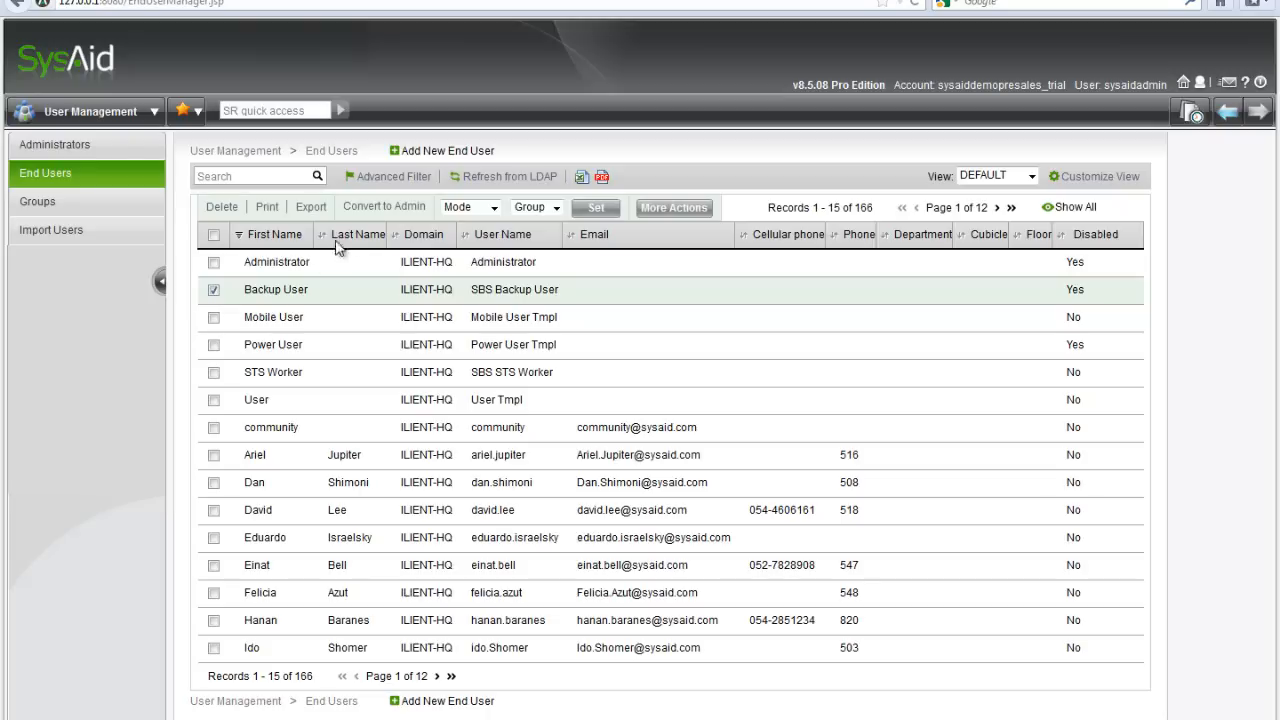
click(386, 207)
click(73, 150)
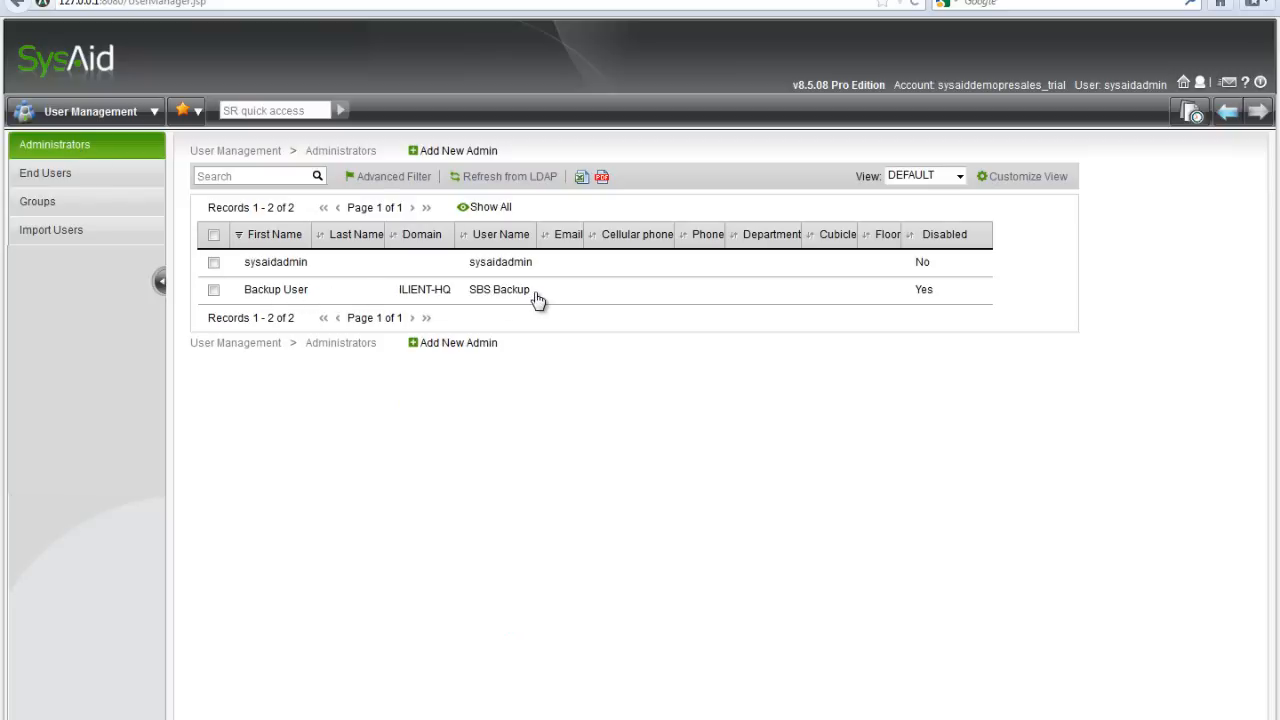
Grant Backup User SysAid administrator rights and manager portal access, then save the permissions.
click(358, 293)
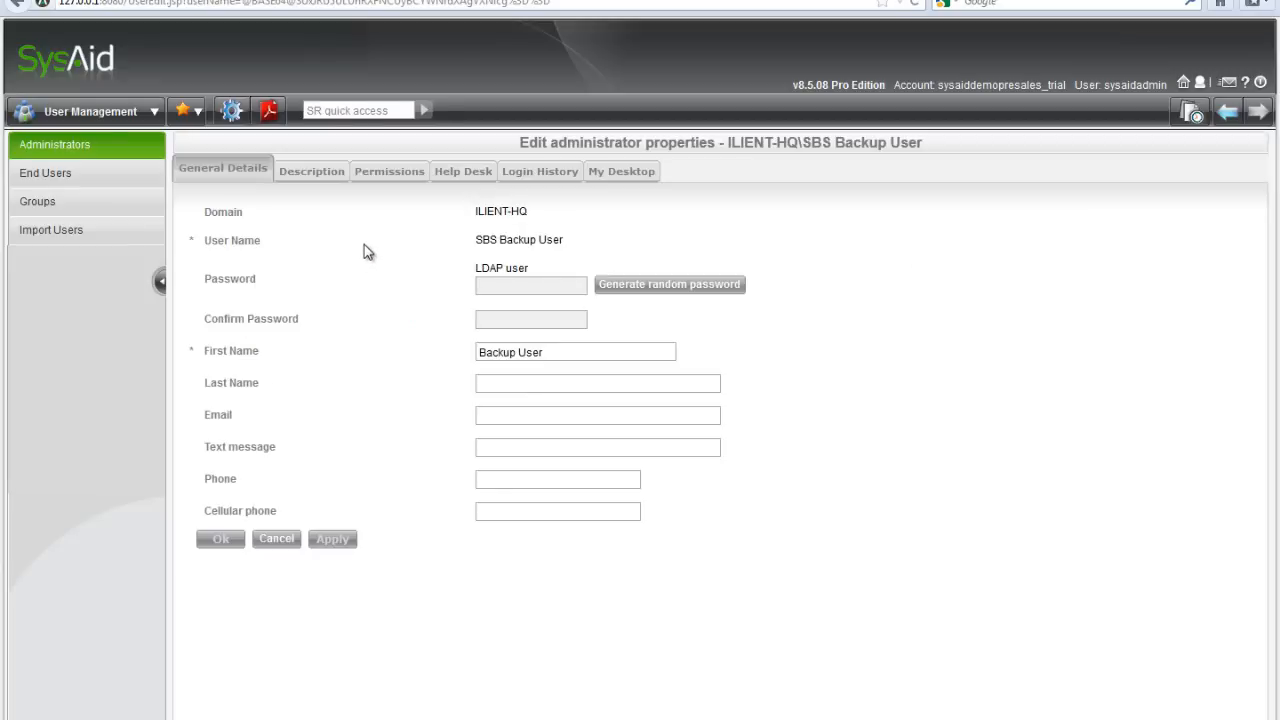
click(392, 178)
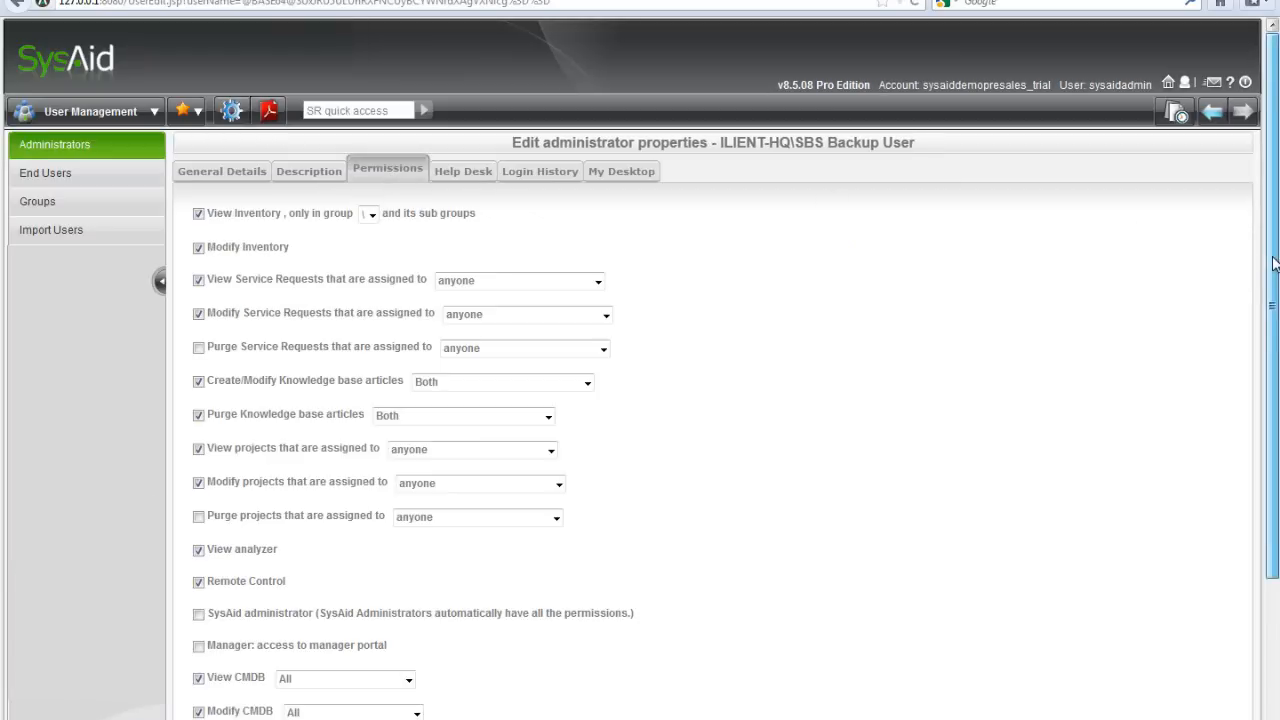
drag(1274, 263, 1276, 452)
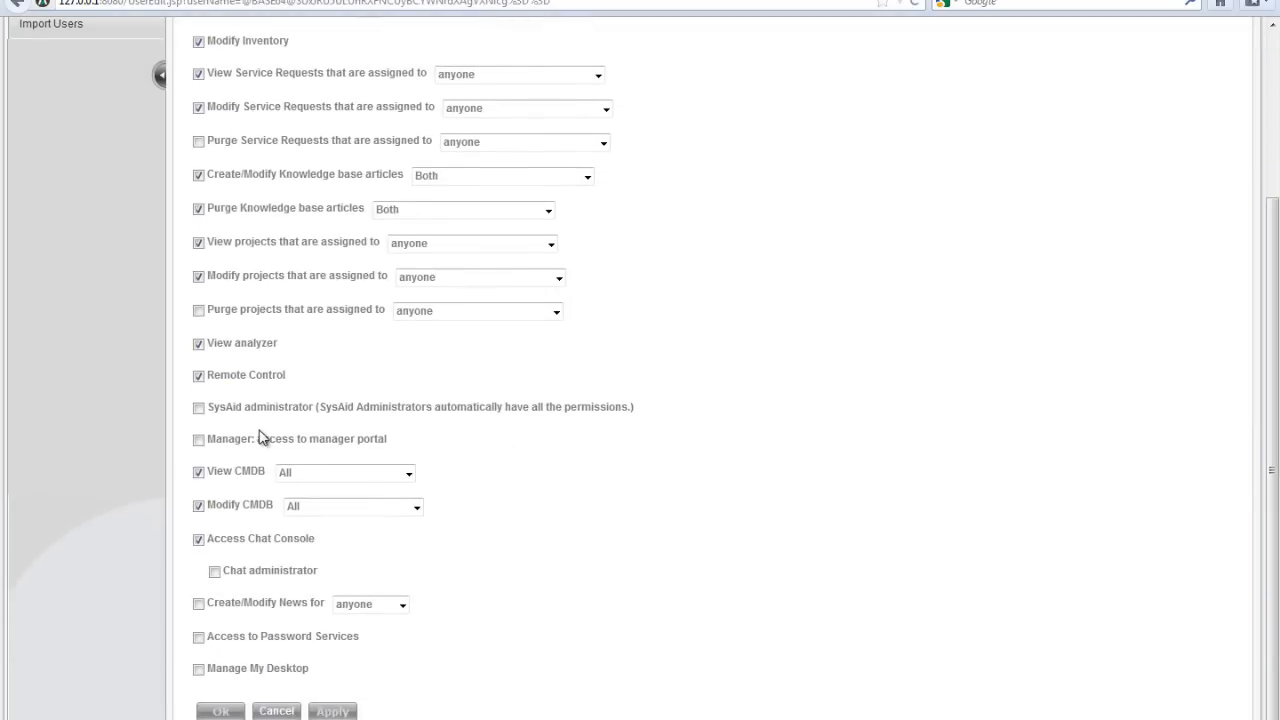
click(199, 410)
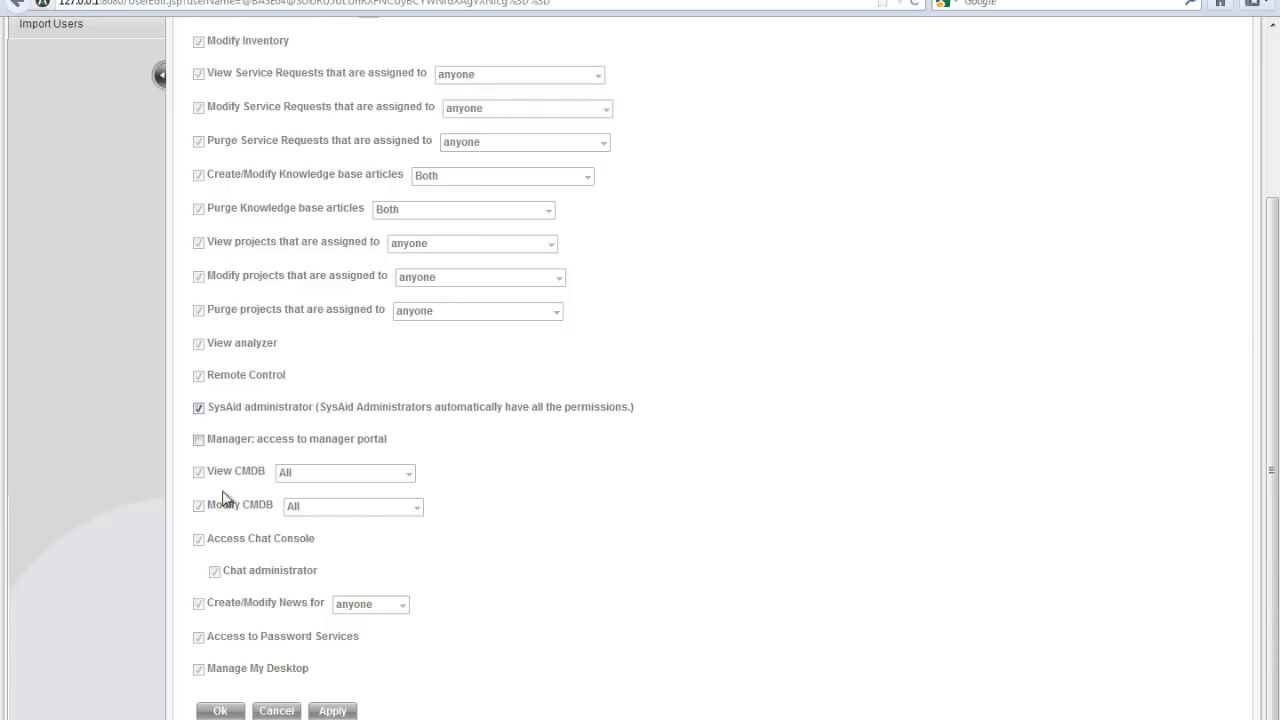
click(199, 441)
click(219, 711)
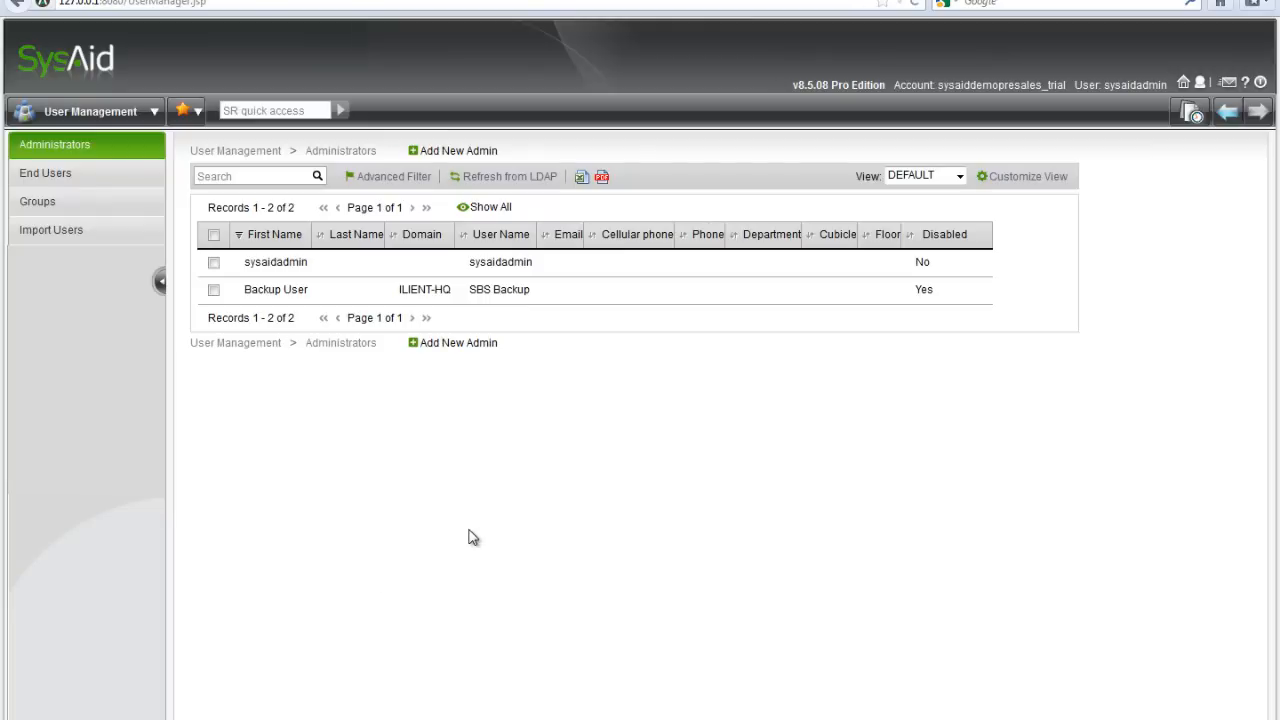